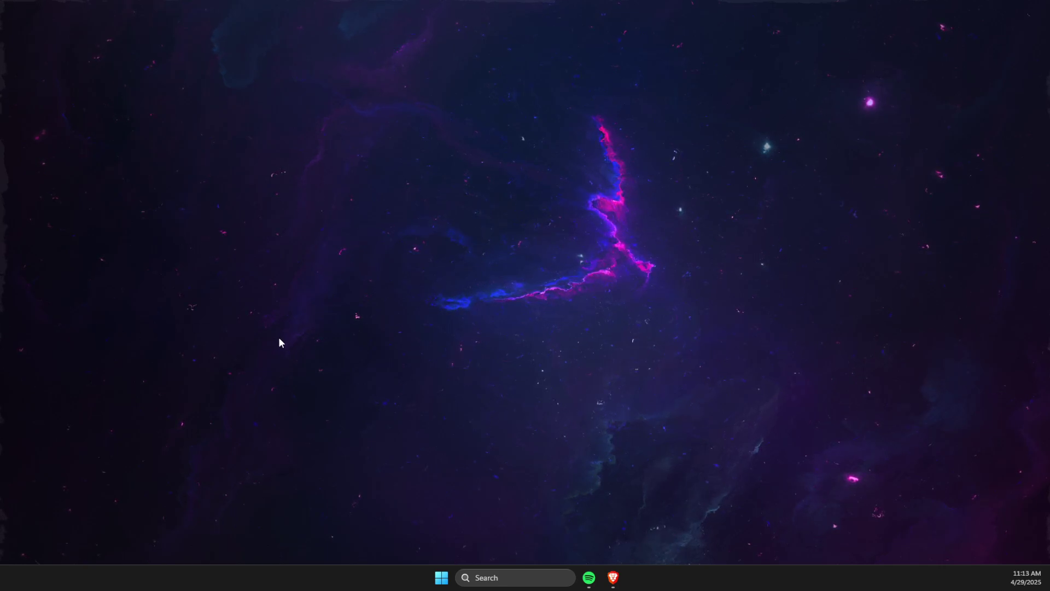
Copy the font name 'Segoe UI' from Brave's answer, then minimize the browser
{"action": "left_click", "coordinate": [612, 578]}
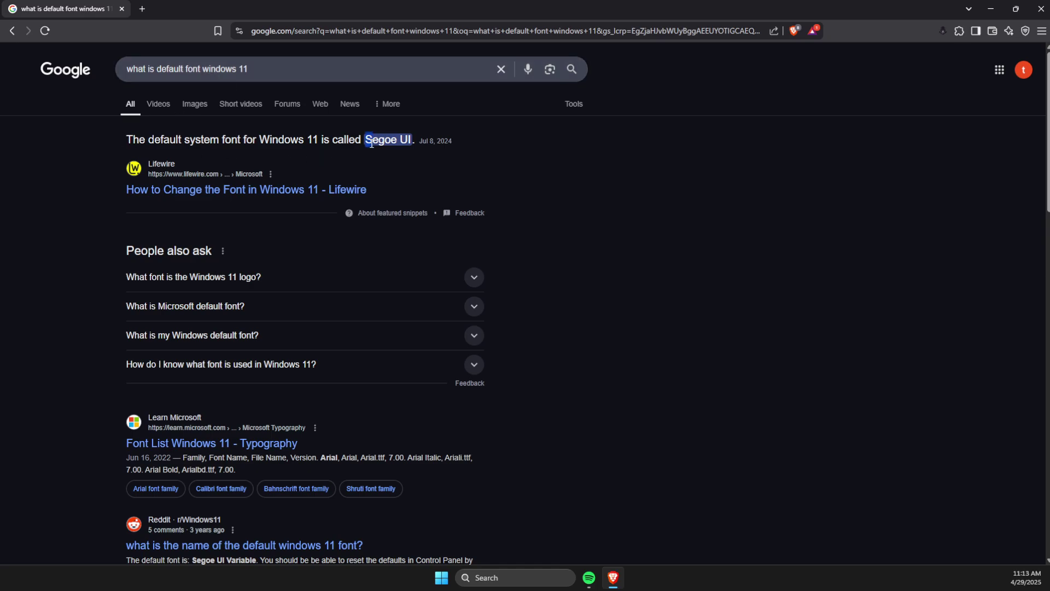
{"action": "left_click_drag", "start_coordinate": [370, 145], "coordinate": [412, 146]}
{"action": "right_click", "coordinate": [413, 146]}
{"action": "left_click", "coordinate": [414, 149]}
{"action": "left_click", "coordinate": [991, 9]}
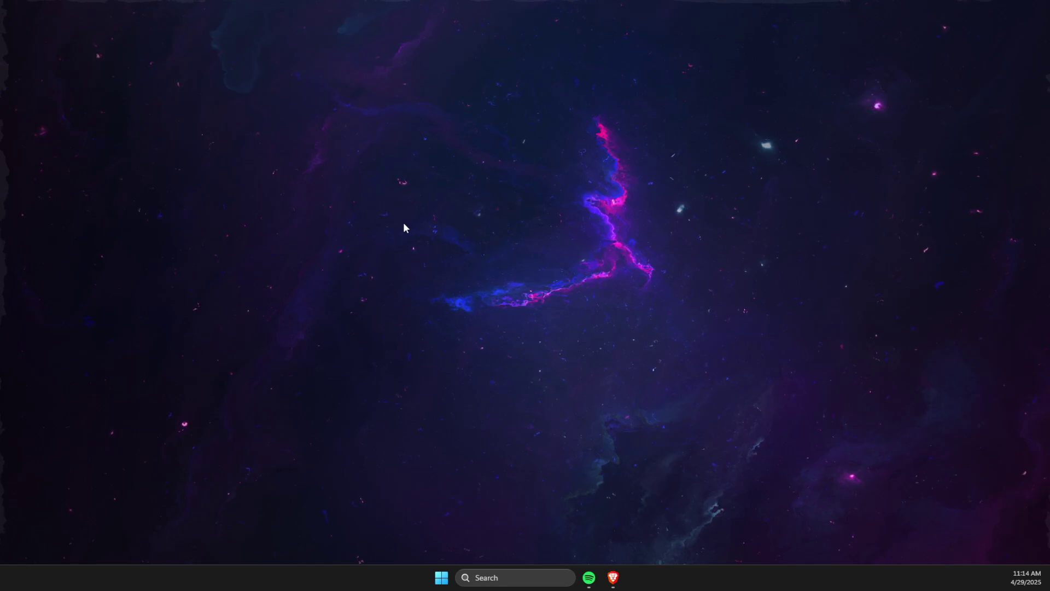
Launch regedit and go to HKLM\SOFTWARE\Microsoft\Windows NT\CurrentVersion\Fonts
{"action": "left_click", "coordinate": [490, 577]}
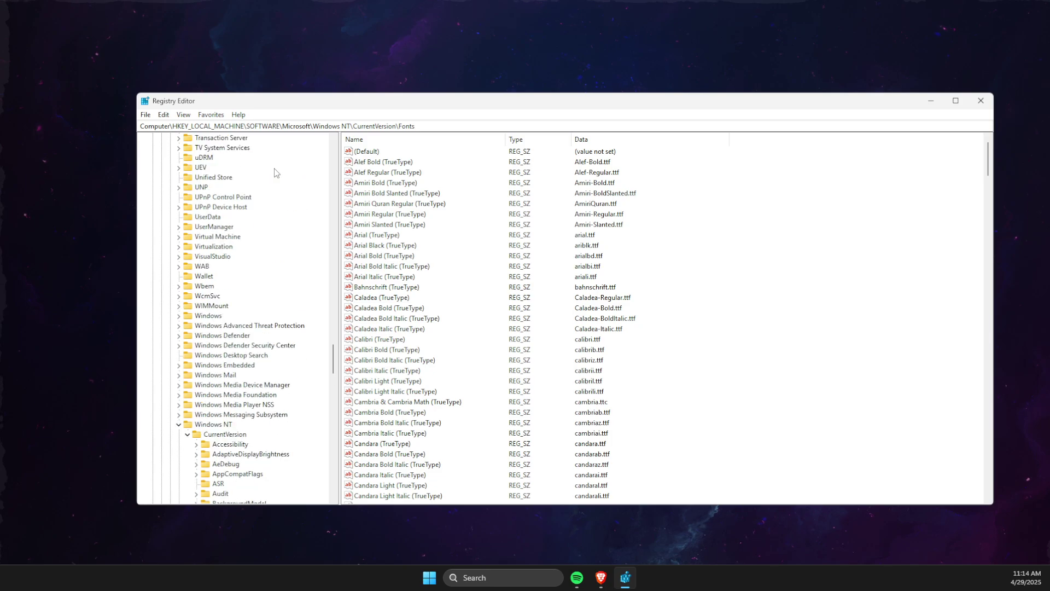
{"action": "left_click_drag", "start_coordinate": [333, 345], "coordinate": [334, 141]}
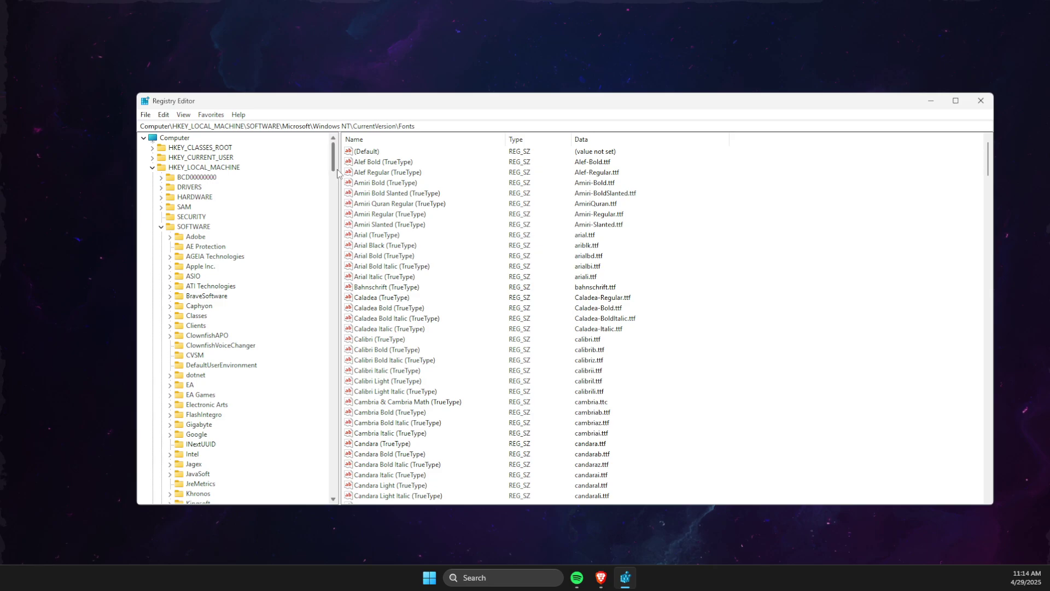
{"action": "left_click_drag", "start_coordinate": [335, 169], "coordinate": [335, 188]}
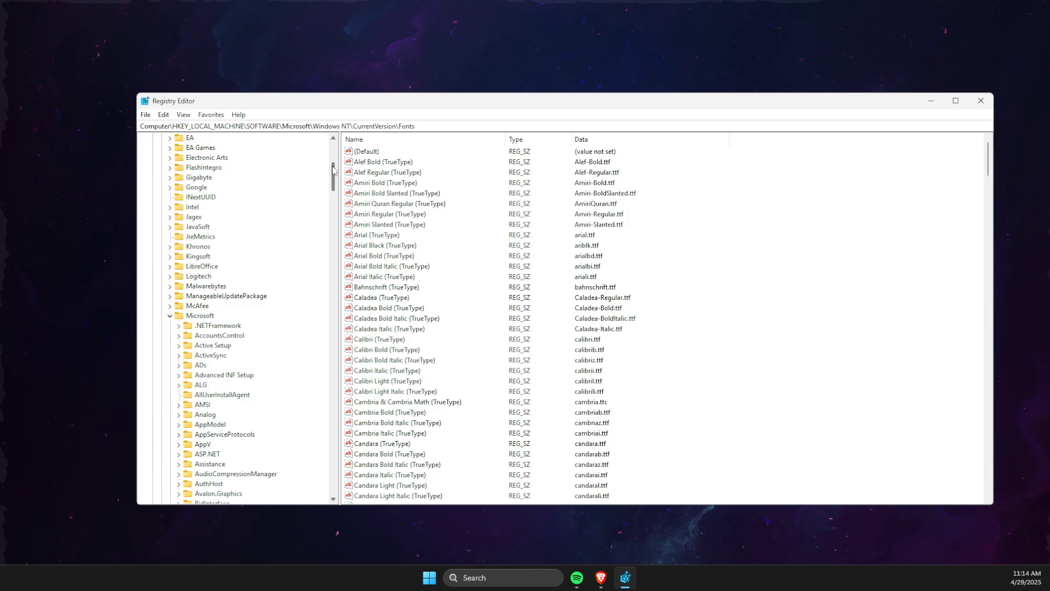
{"action": "left_click_drag", "start_coordinate": [333, 173], "coordinate": [335, 280]}
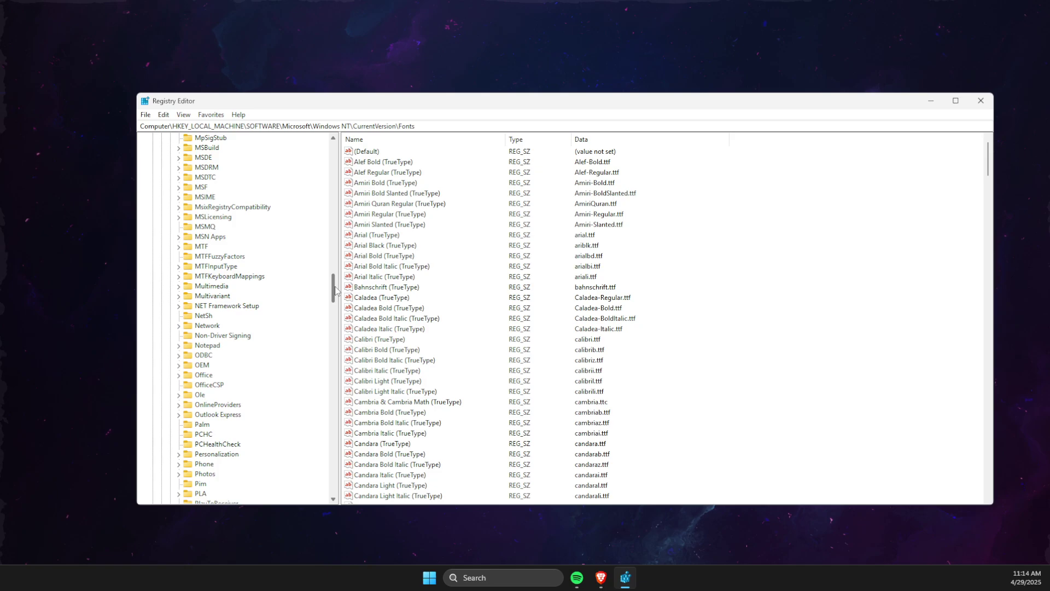
{"action": "left_click_drag", "start_coordinate": [336, 281], "coordinate": [335, 292]}
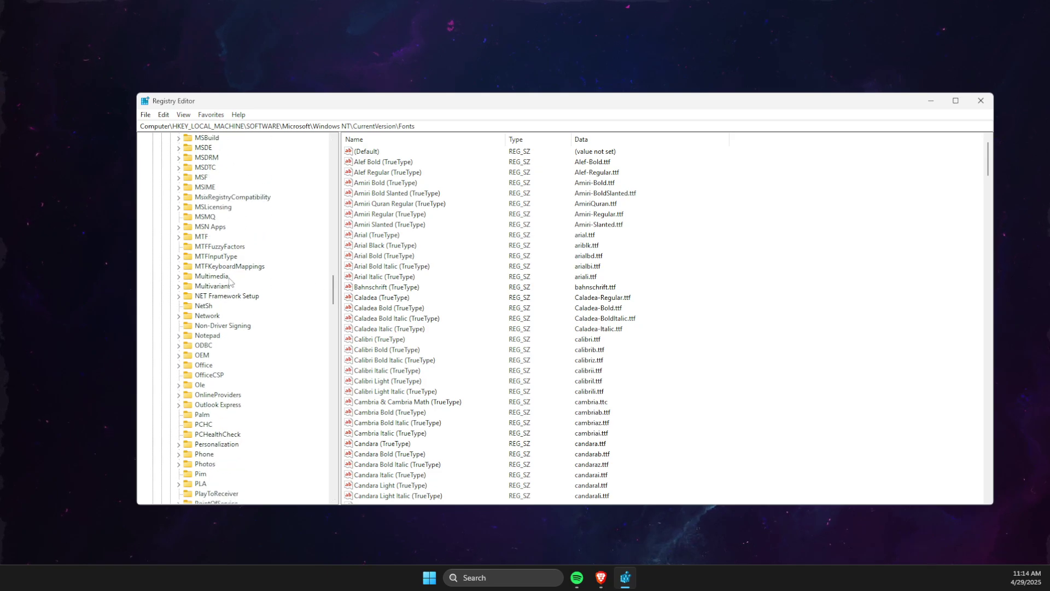
{"action": "scroll", "coordinate": [222, 313], "scroll_direction": "up", "scroll_amount": 5}
{"action": "scroll", "coordinate": [222, 314], "scroll_direction": "up", "scroll_amount": 1}
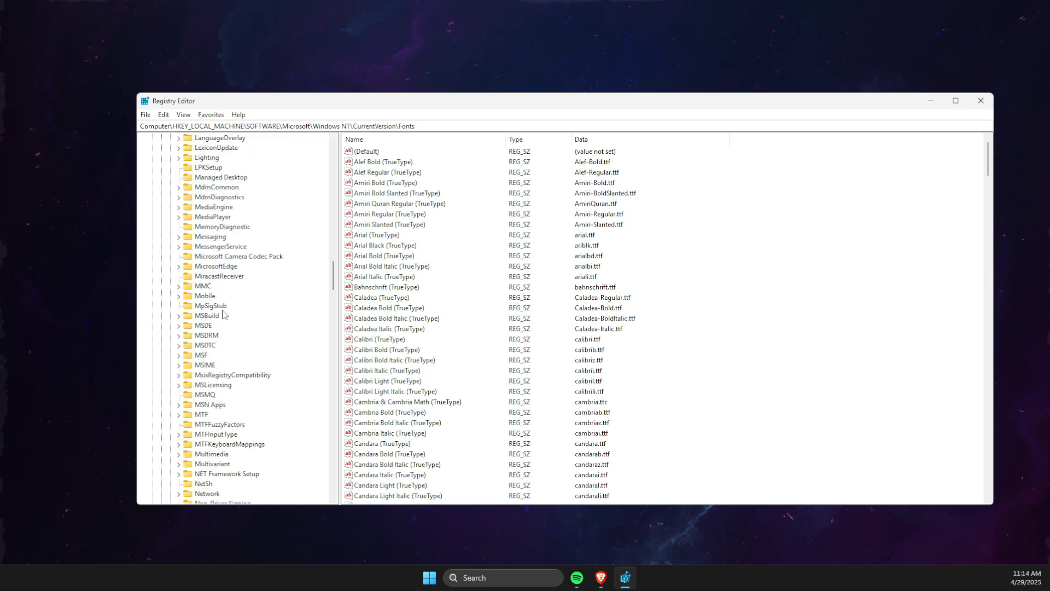
{"action": "scroll", "coordinate": [222, 313], "scroll_direction": "down", "scroll_amount": 2}
{"action": "scroll", "coordinate": [223, 313], "scroll_direction": "down", "scroll_amount": 3}
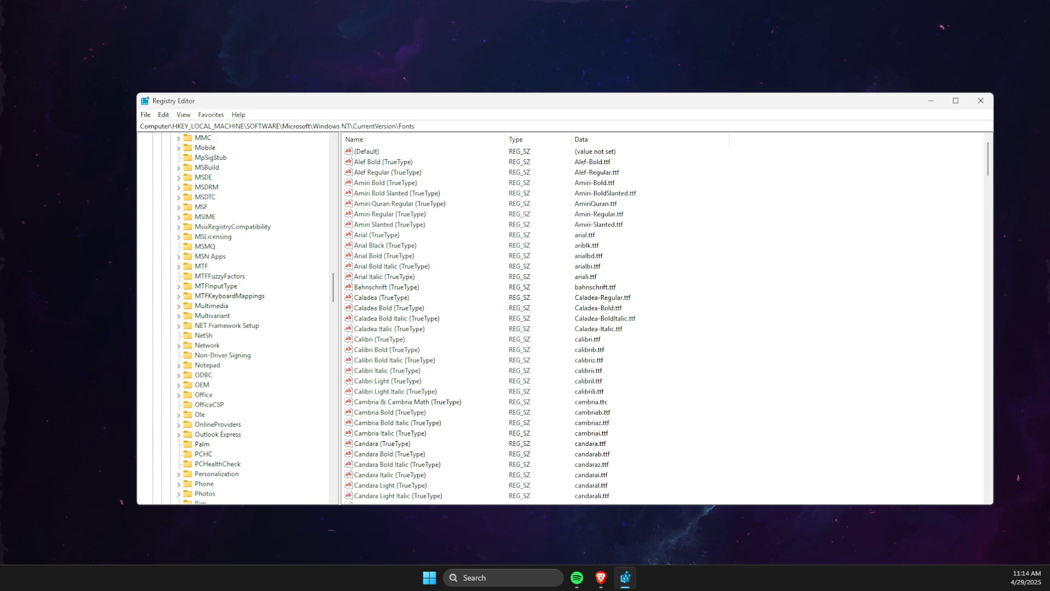
{"action": "key", "text": "super"}
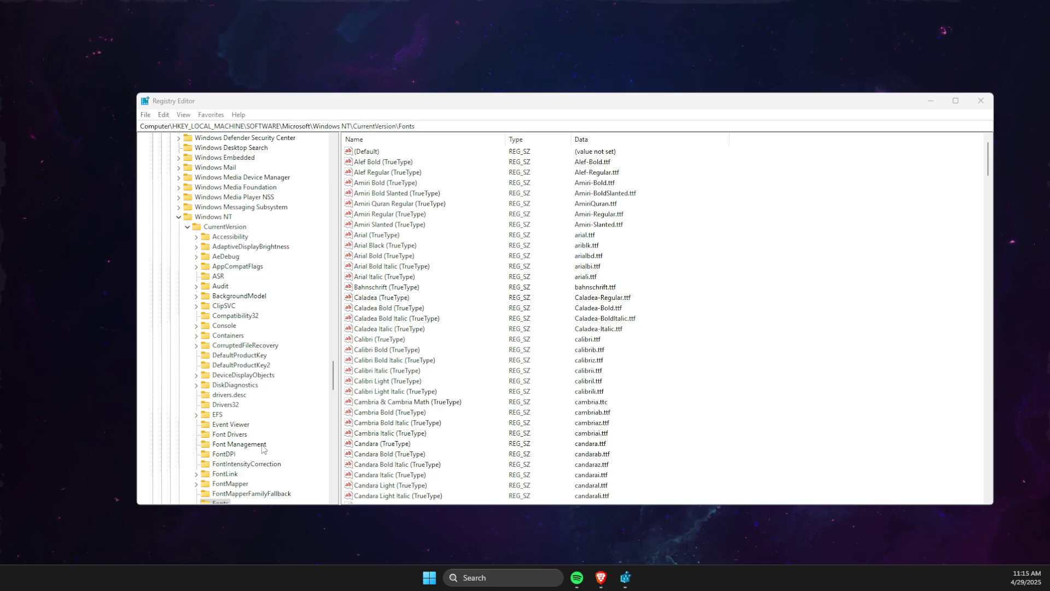
{"action": "left_click_drag", "start_coordinate": [337, 377], "coordinate": [336, 390]}
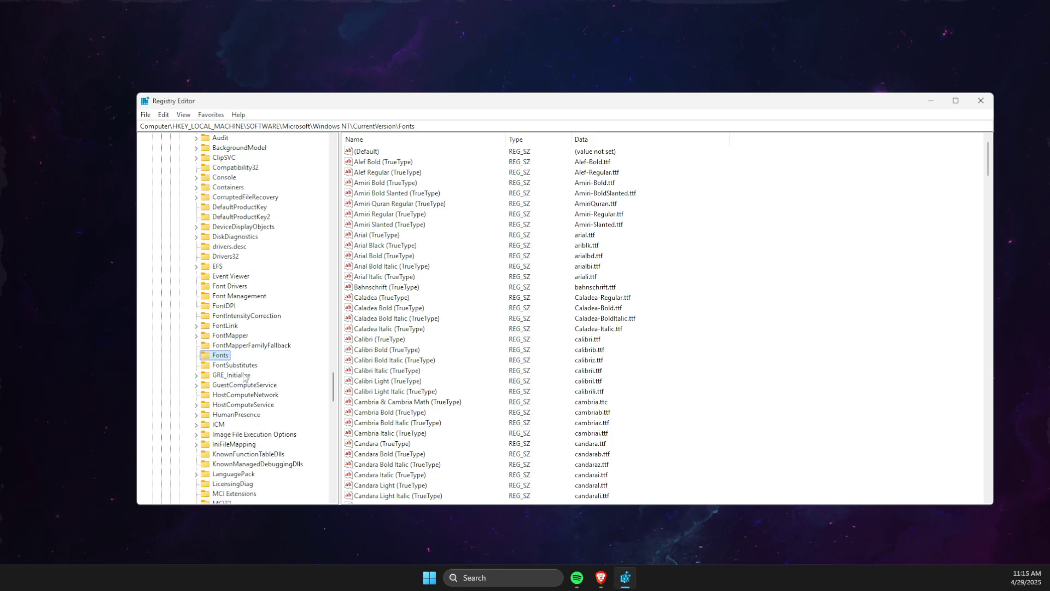
Recheck the font name in Brave, then jump the Fonts list to the 'S' entries
{"action": "left_click", "coordinate": [392, 361]}
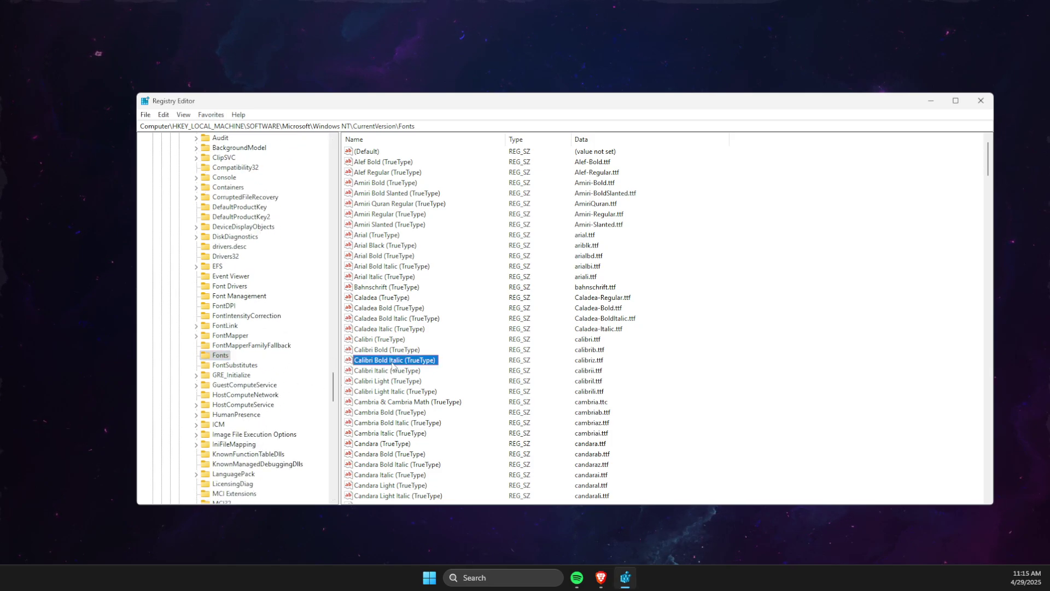
{"action": "left_click", "coordinate": [600, 577]}
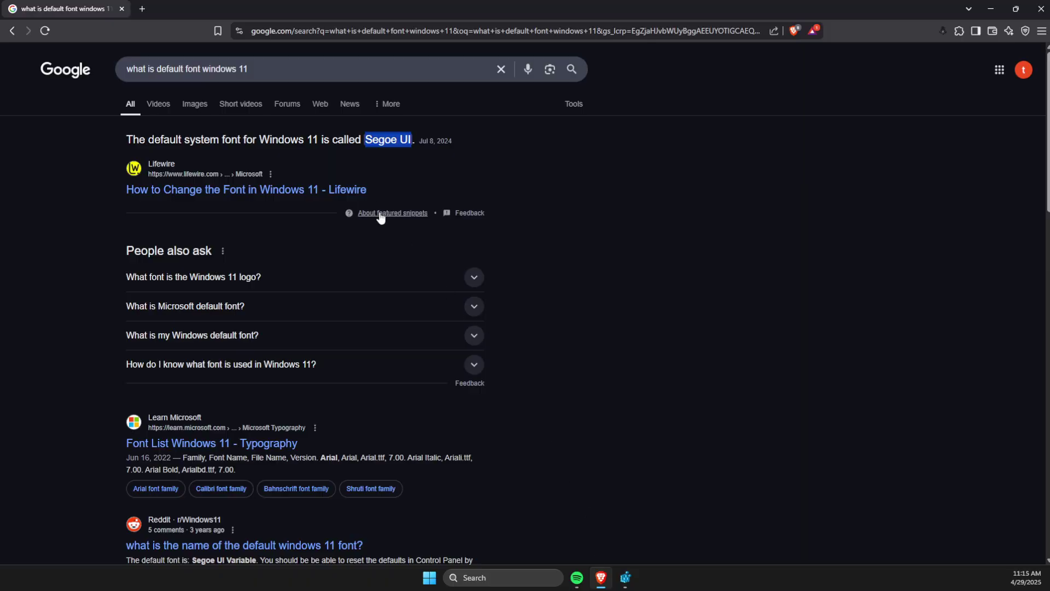
{"action": "left_click", "coordinate": [991, 9]}
{"action": "key", "text": "s"}
{"action": "key", "text": "s"}
{"action": "key", "text": "s"}
{"action": "key", "text": "s"}
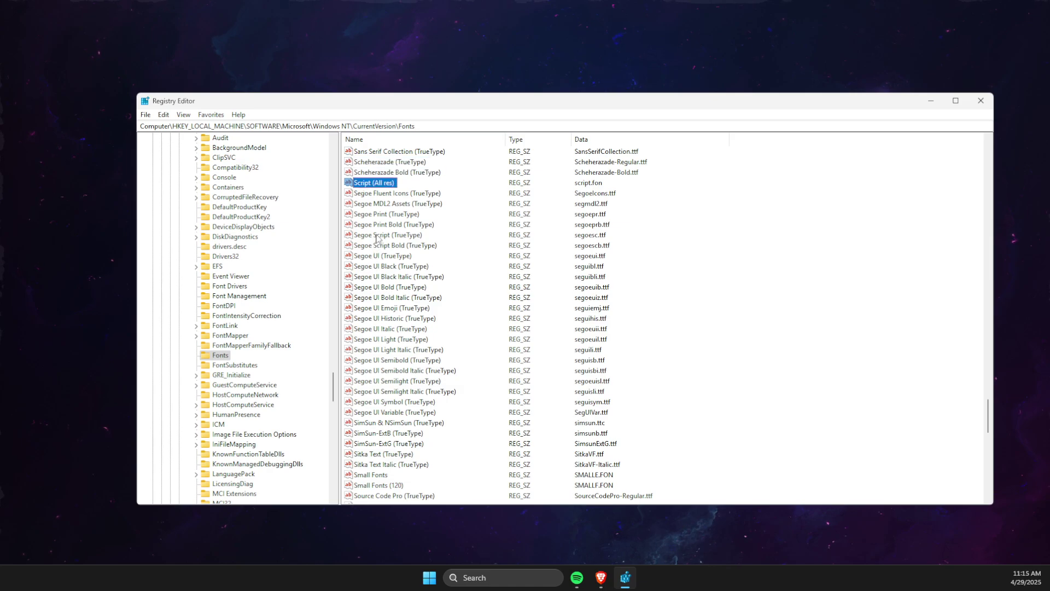
{"action": "key", "text": "s"}
{"action": "key", "text": "s"}
{"action": "key", "text": "s"}
{"action": "key", "text": "s"}
{"action": "key", "text": "s"}
{"action": "key", "text": "s"}
{"action": "key", "text": "s"}
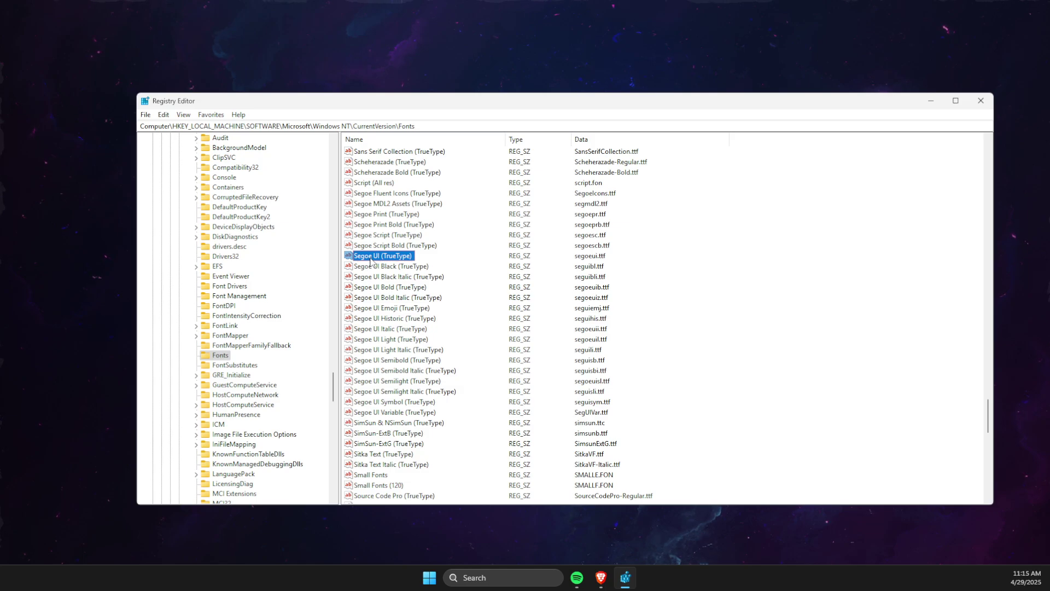
Open 'Segoe UI (TrueType)', copy its data segoeui.ttf, and close without changes
{"action": "double_click", "coordinate": [371, 262]}
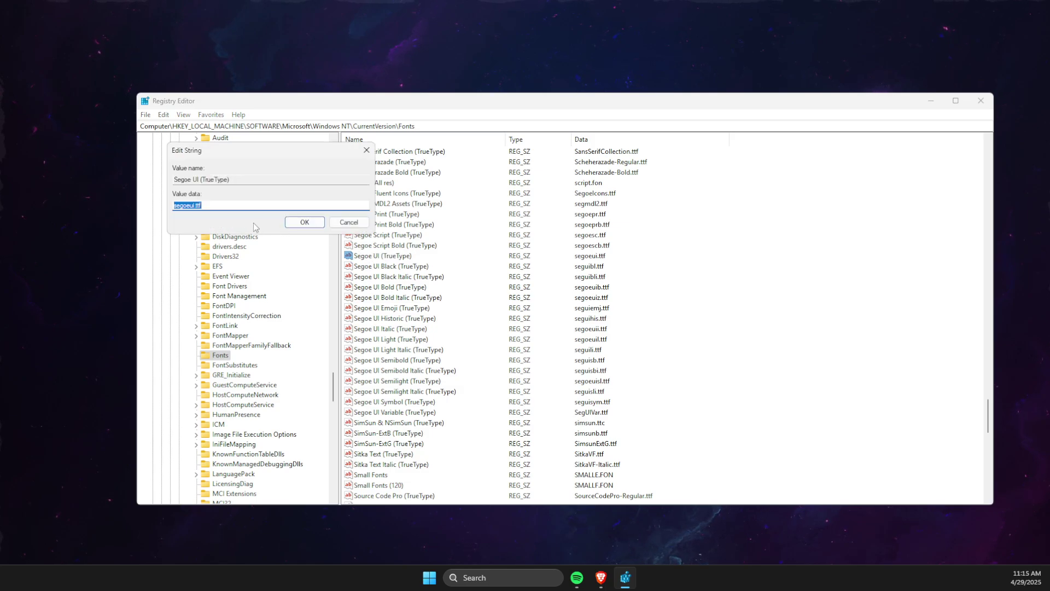
{"action": "right_click", "coordinate": [195, 210]}
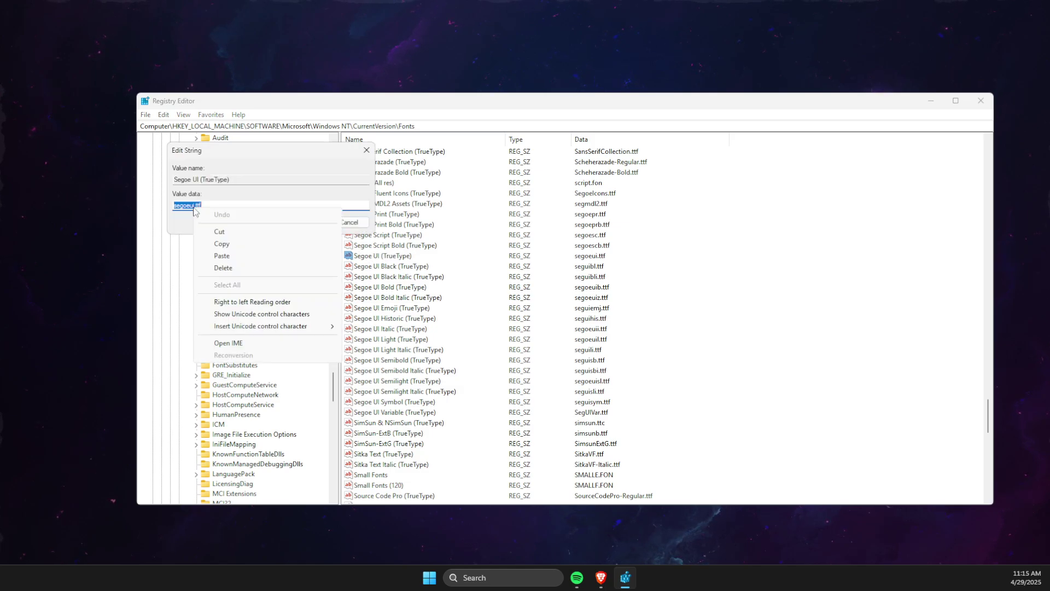
{"action": "left_click", "coordinate": [215, 244]}
{"action": "left_click", "coordinate": [201, 205]}
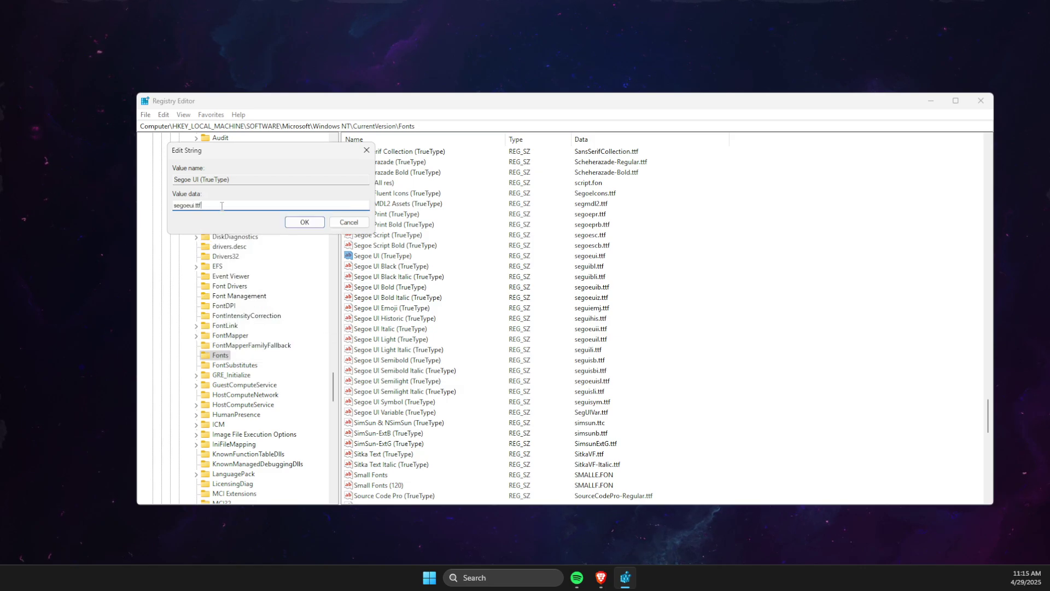
{"action": "left_click", "coordinate": [367, 150]}
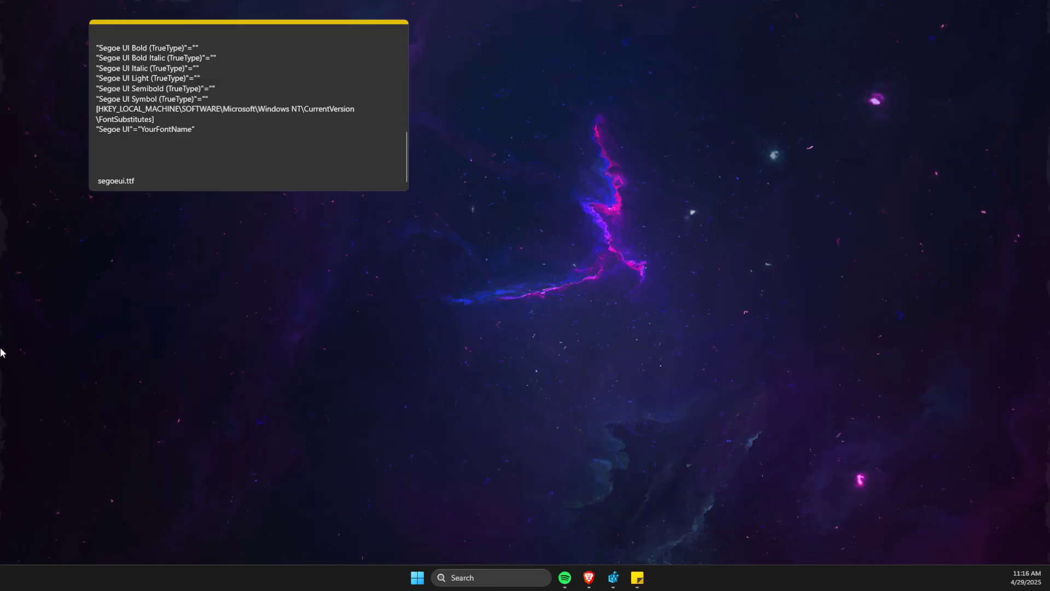
Select the whole registry script in the sticky note and bring up its copy menu
{"action": "left_click", "coordinate": [203, 129]}
{"action": "scroll", "coordinate": [118, 83], "scroll_direction": "up", "scroll_amount": 3}
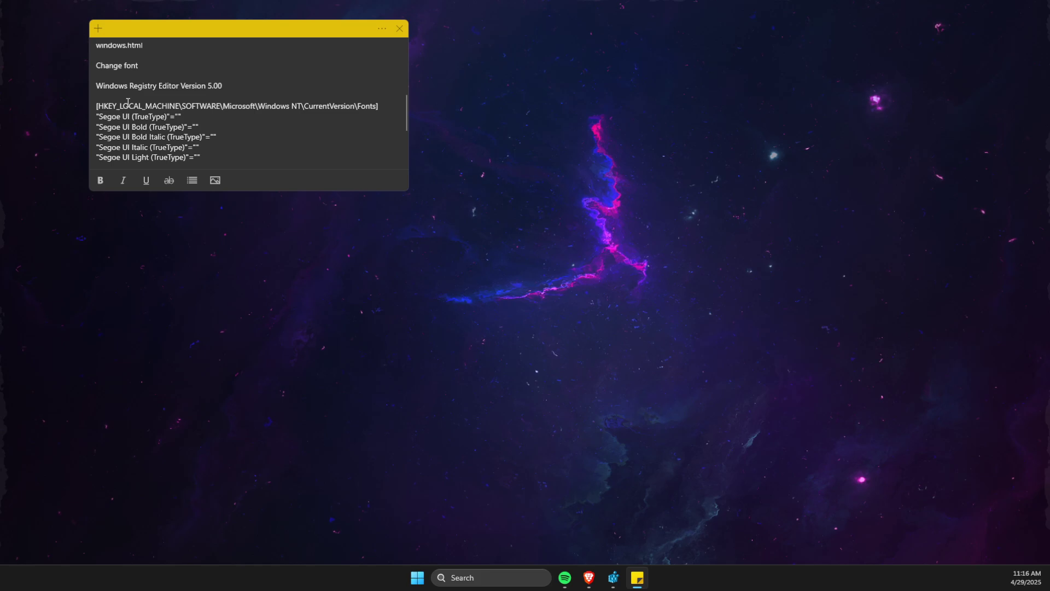
{"action": "left_click_drag", "start_coordinate": [98, 86], "coordinate": [198, 107]}
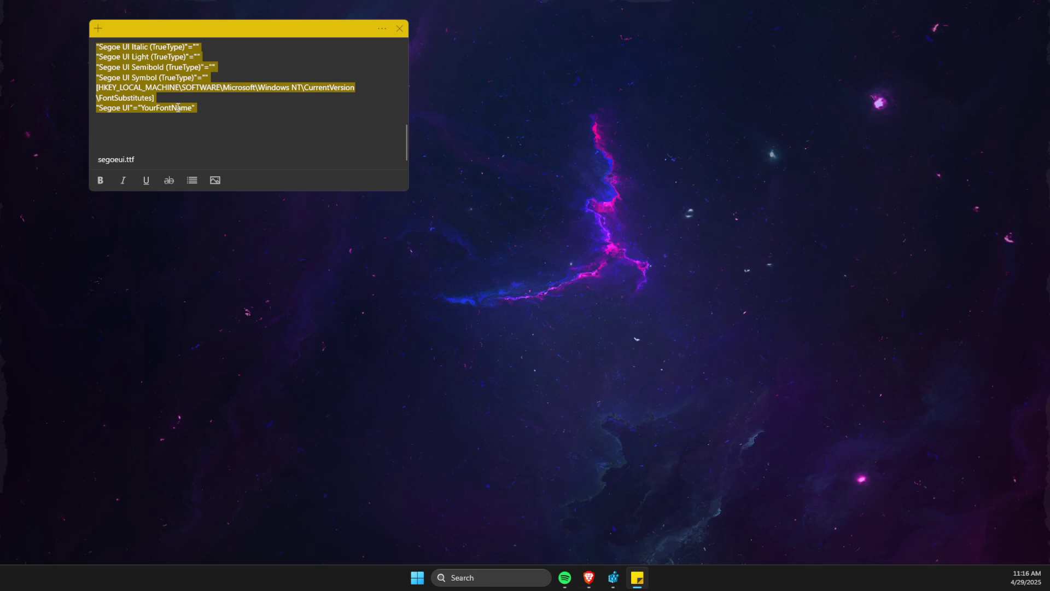
{"action": "right_click", "coordinate": [179, 107]}
Copy the script and create 'New Text Document.txt' on the desktop with its default name
{"action": "left_click", "coordinate": [203, 118]}
{"action": "right_click", "coordinate": [500, 123]}
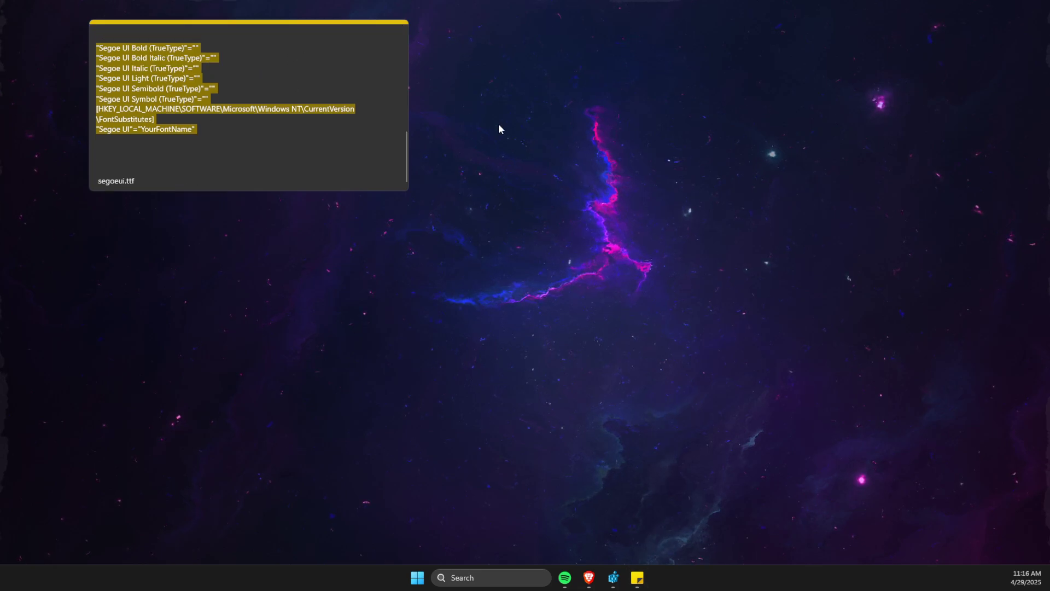
{"action": "mouse_move", "coordinate": [550, 191]}
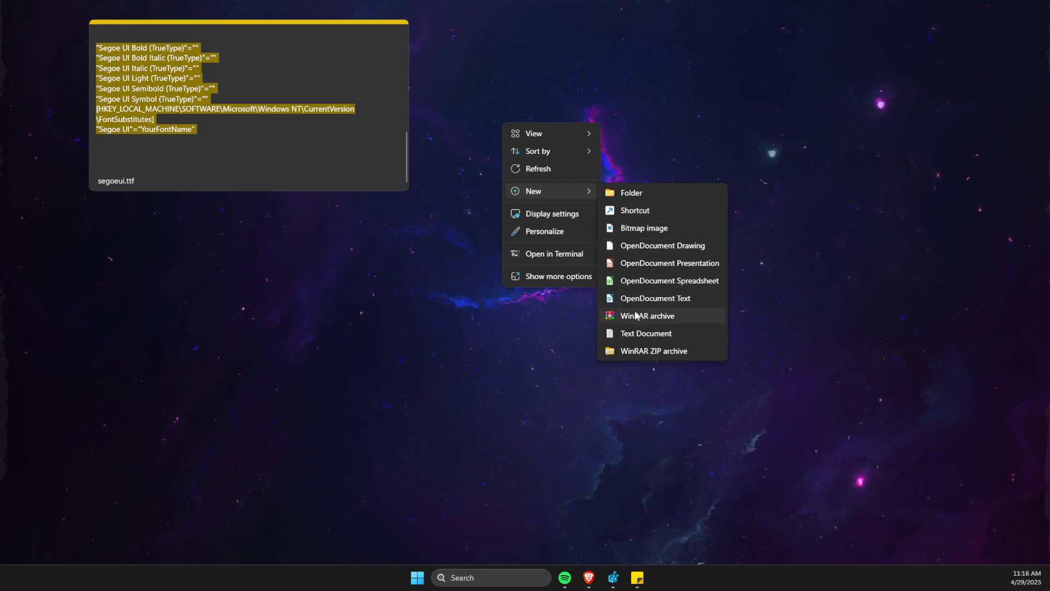
{"action": "left_click", "coordinate": [647, 334]}
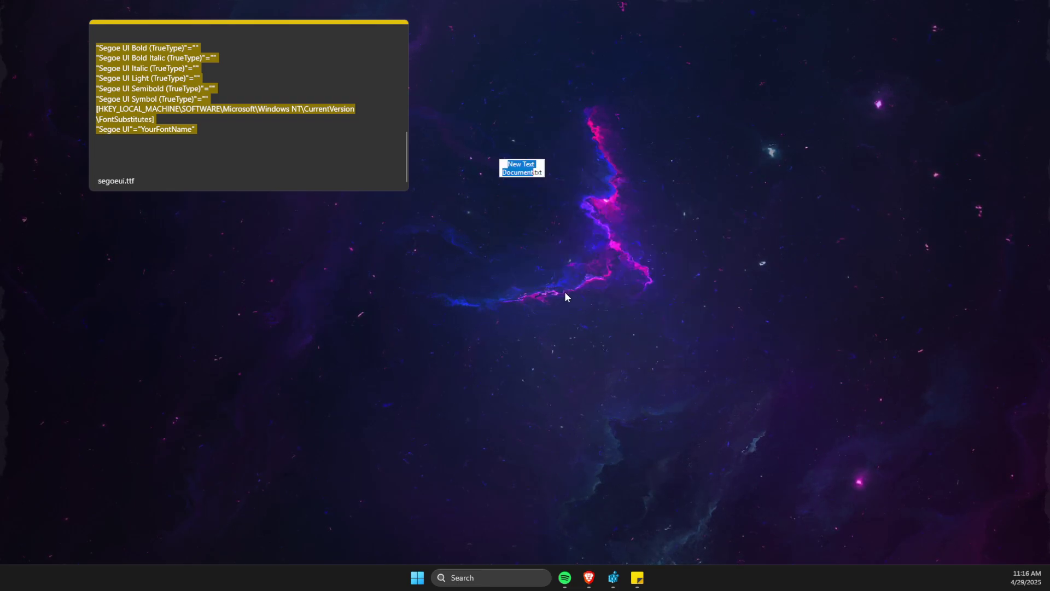
{"action": "key", "text": "Return"}
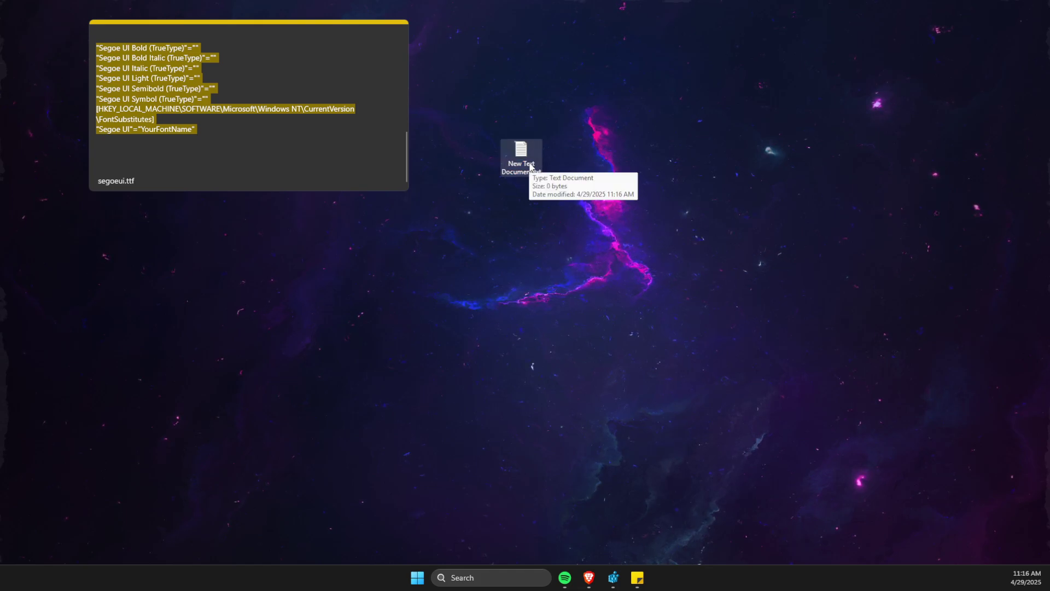
{"action": "left_click", "coordinate": [534, 169]}
Paste the registry script into the new document, then undo a mistaken paste over YourFontName
{"action": "key", "text": "Return"}
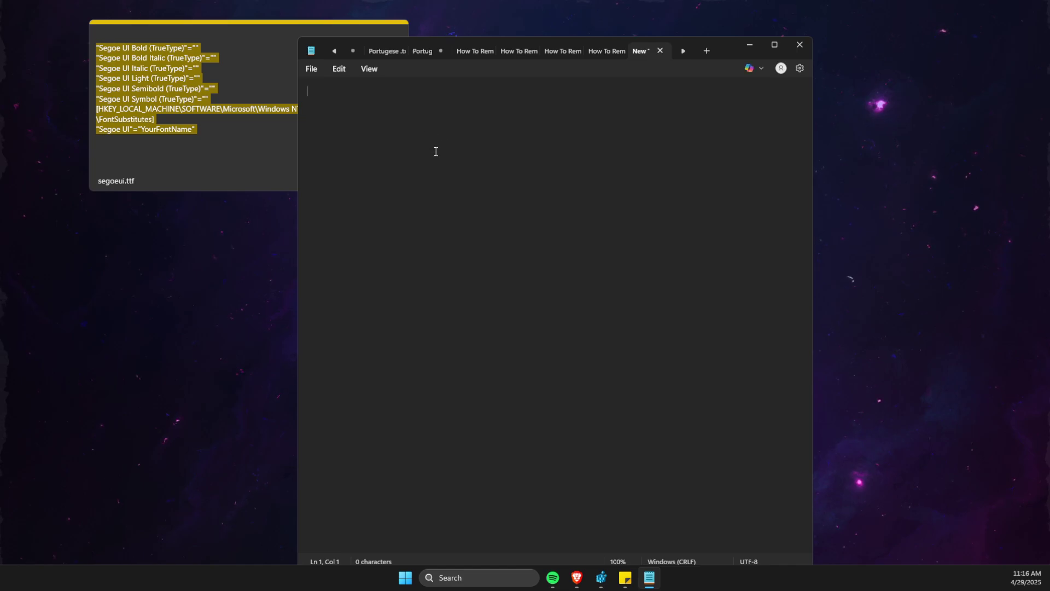
{"action": "key", "text": "ctrl+v"}
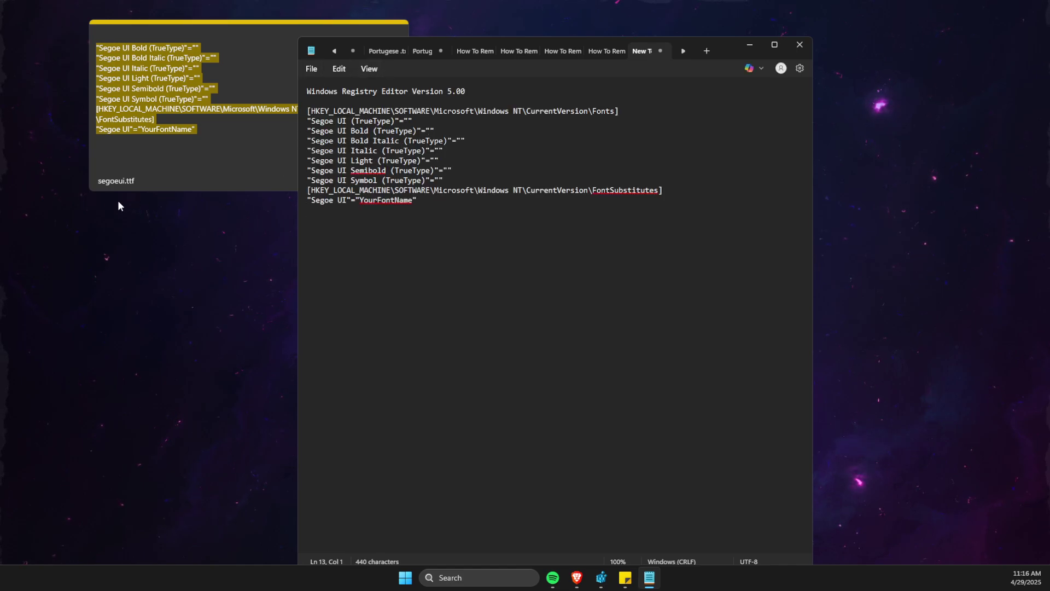
{"action": "left_click", "coordinate": [138, 185]}
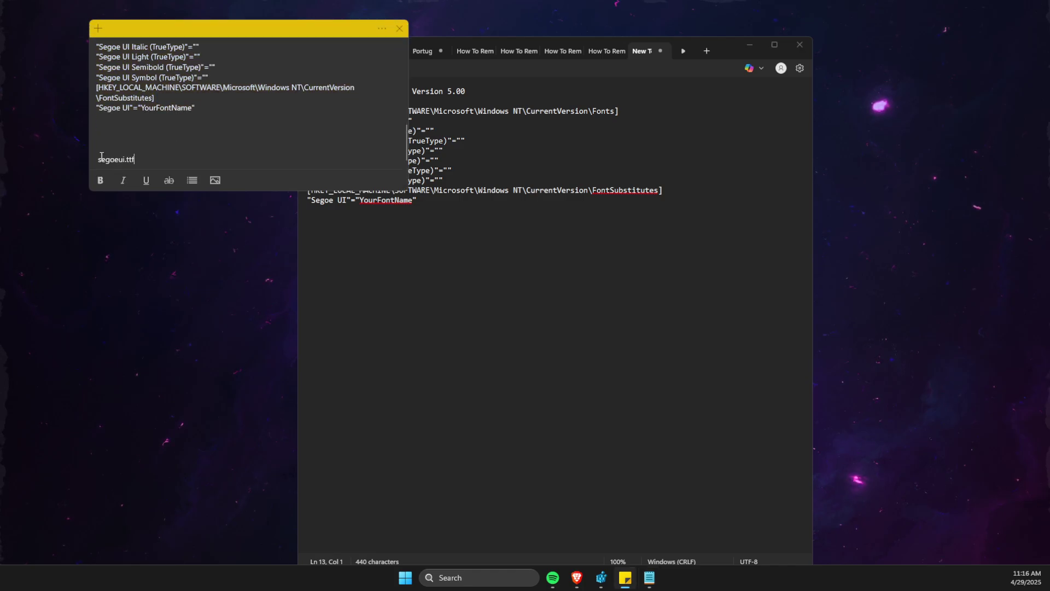
{"action": "left_click_drag", "start_coordinate": [98, 159], "coordinate": [137, 157]}
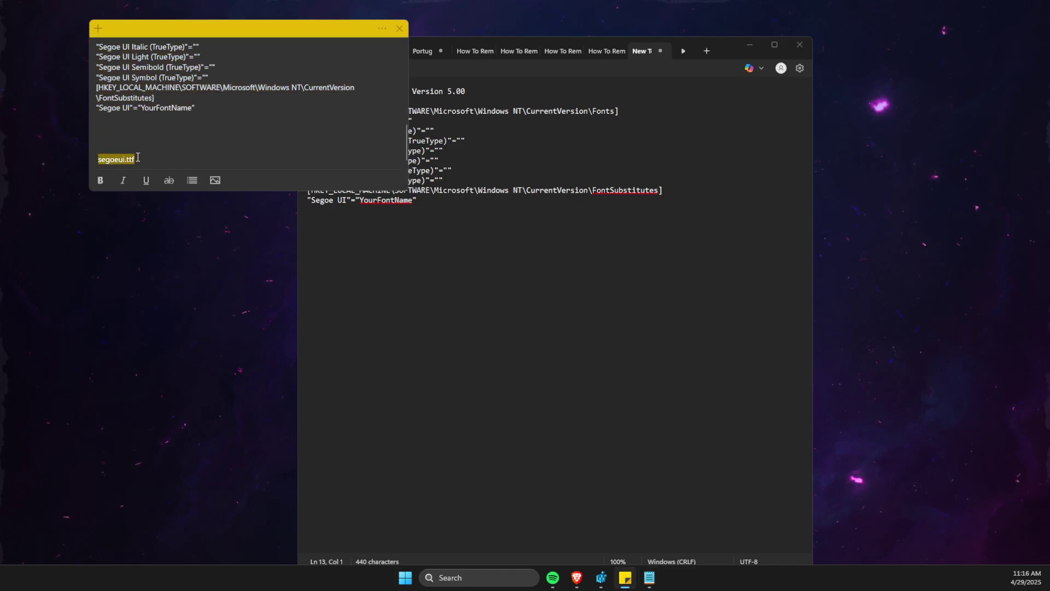
{"action": "left_click", "coordinate": [370, 215]}
{"action": "left_click_drag", "start_coordinate": [361, 200], "coordinate": [411, 200]}
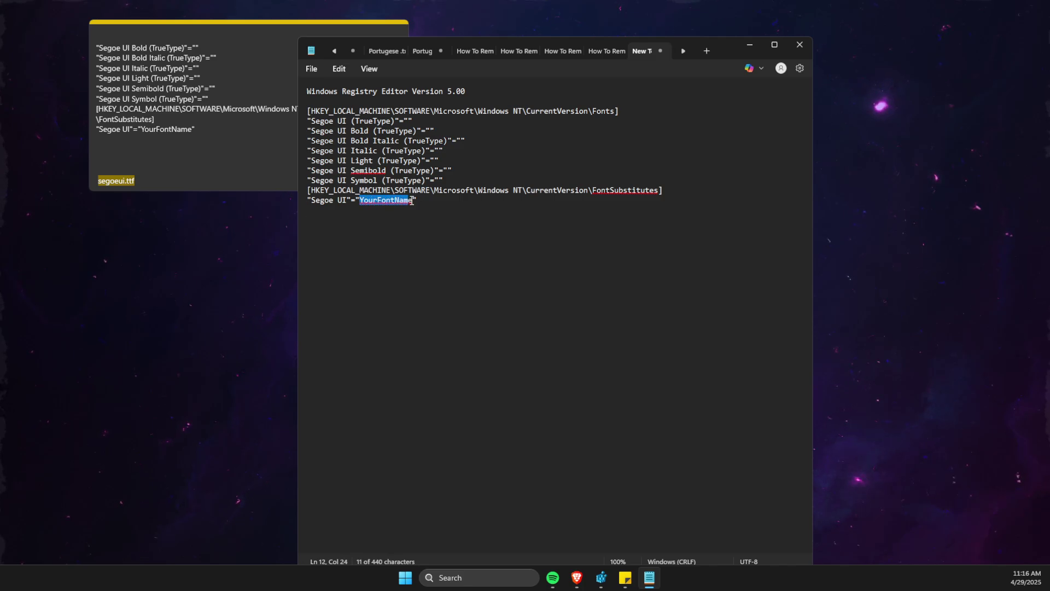
{"action": "key", "text": "ctrl+v"}
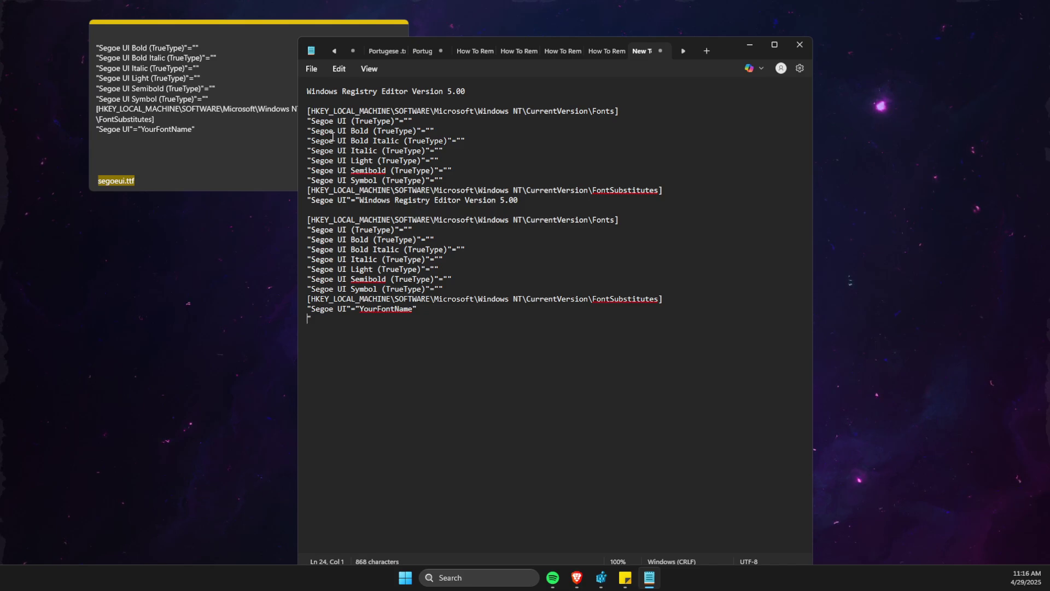
{"action": "key", "text": "ctrl+z"}
Recopy segoeui.ttf from the note and paste it over the YourFontName placeholder
{"action": "left_click", "coordinate": [106, 174]}
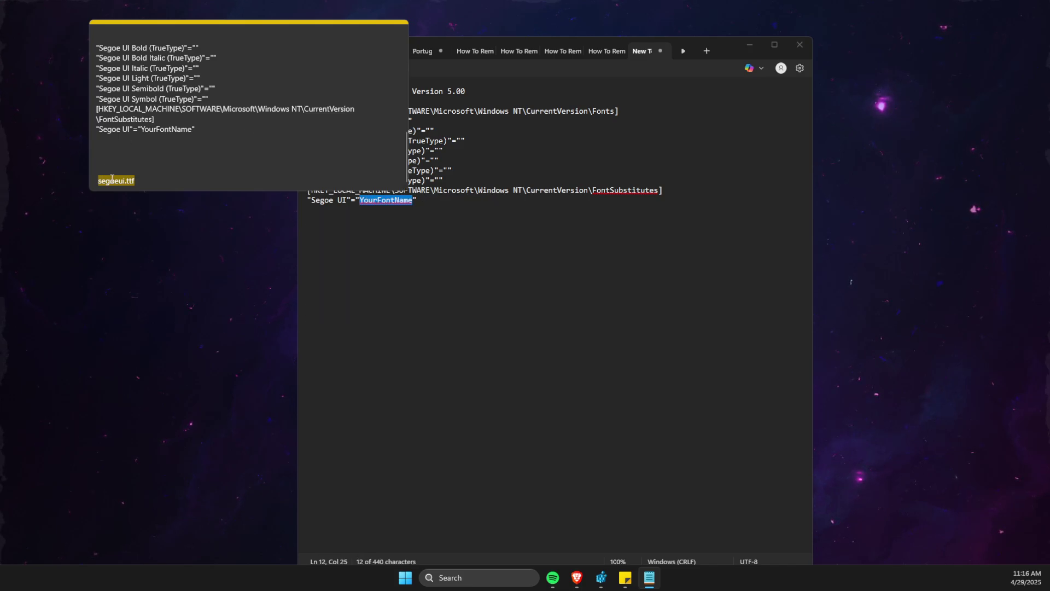
{"action": "right_click", "coordinate": [123, 178]}
{"action": "key", "text": "Escape"}
{"action": "left_click", "coordinate": [364, 200]}
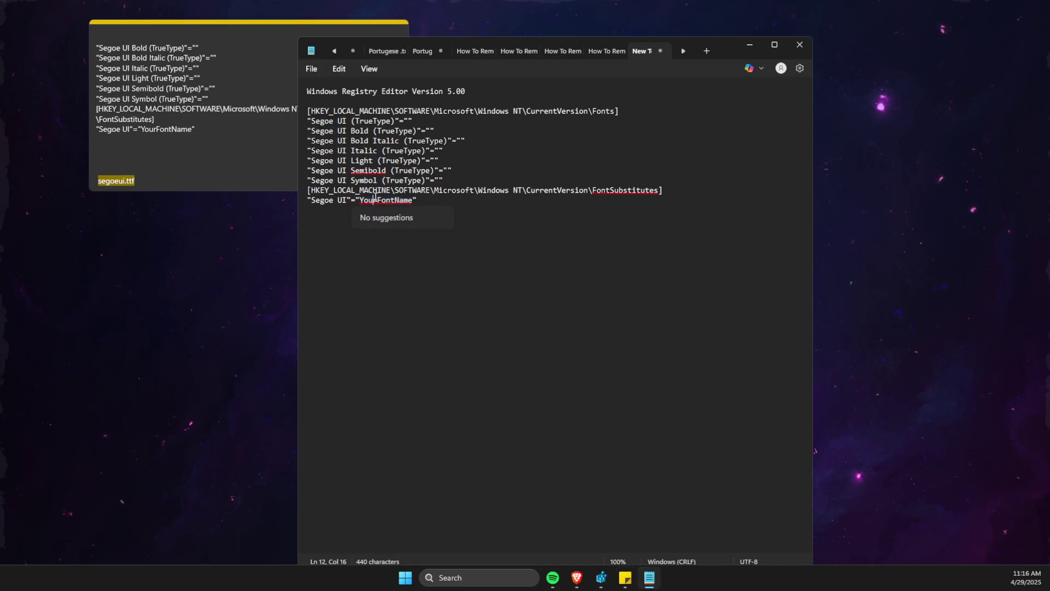
{"action": "left_click_drag", "start_coordinate": [362, 200], "coordinate": [416, 202]}
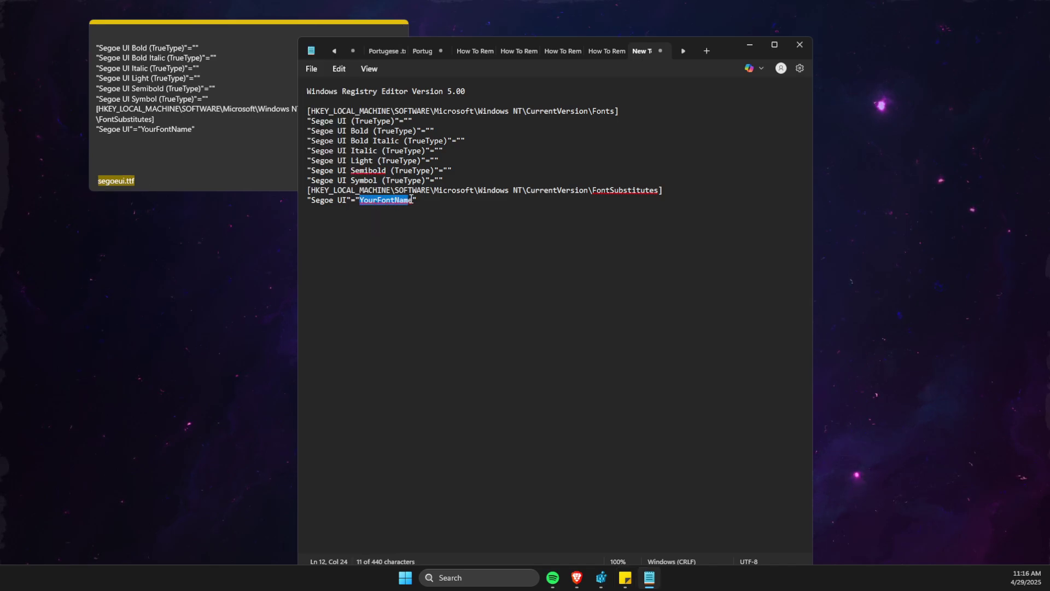
{"action": "key", "text": "ctrl+v"}
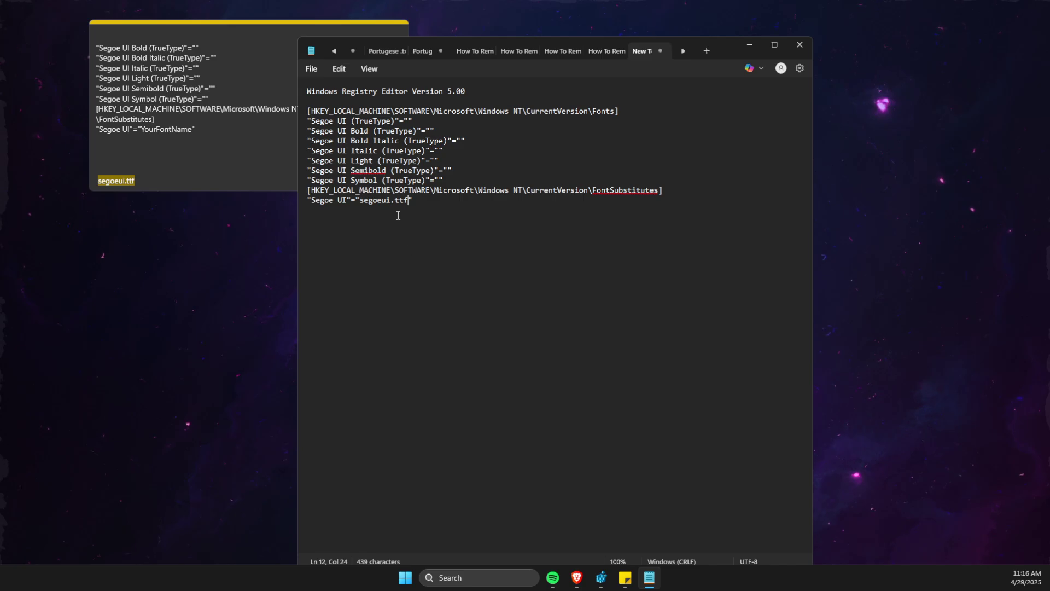
Save the text on the desktop as defaultfont.reg, with file type All files (*.*)
{"action": "left_click", "coordinate": [312, 73]}
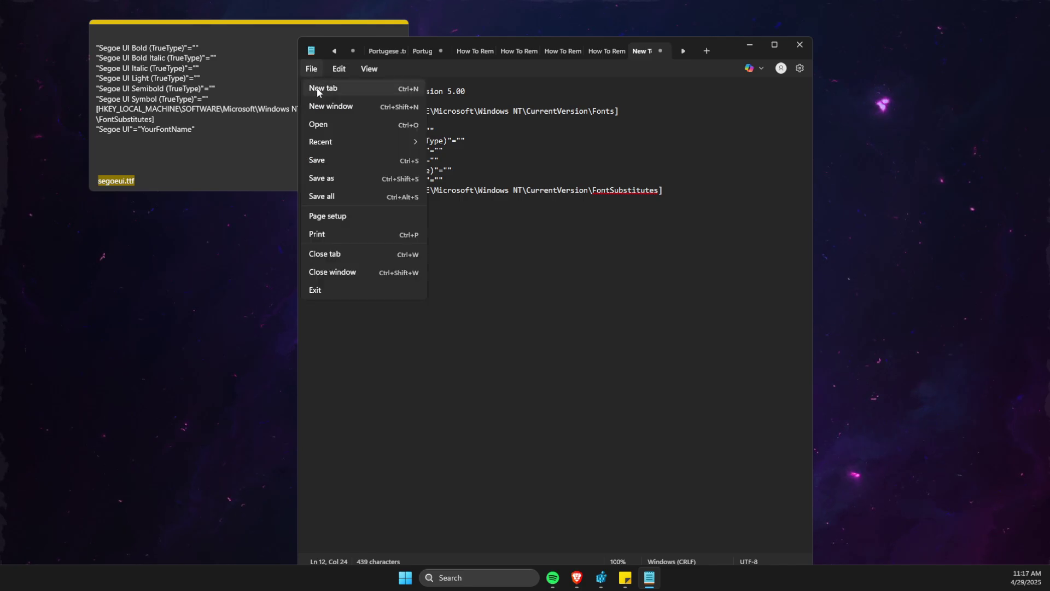
{"action": "left_click", "coordinate": [335, 180]}
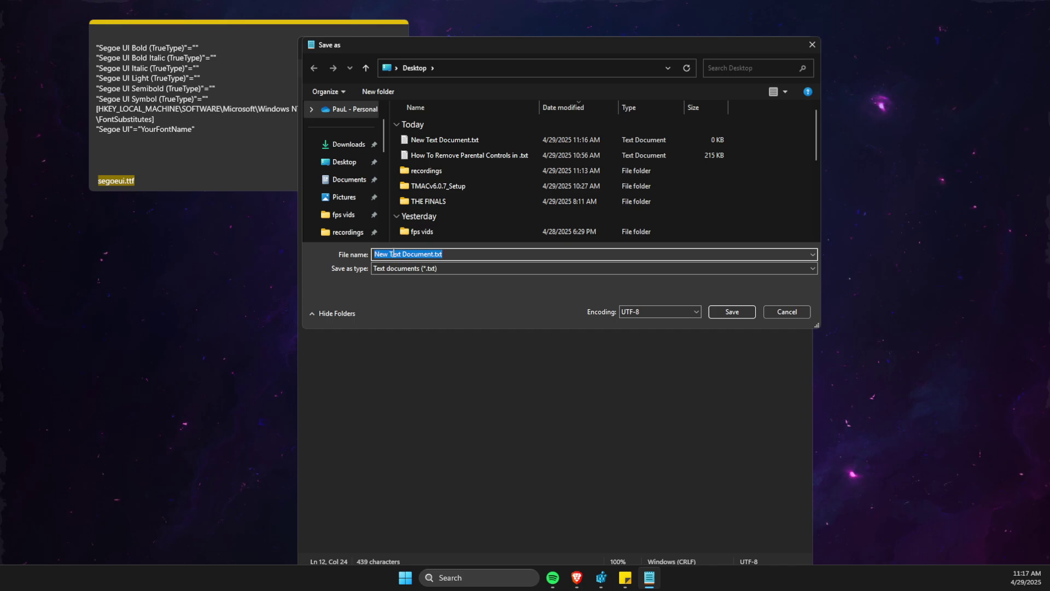
{"action": "type", "text": "d"}
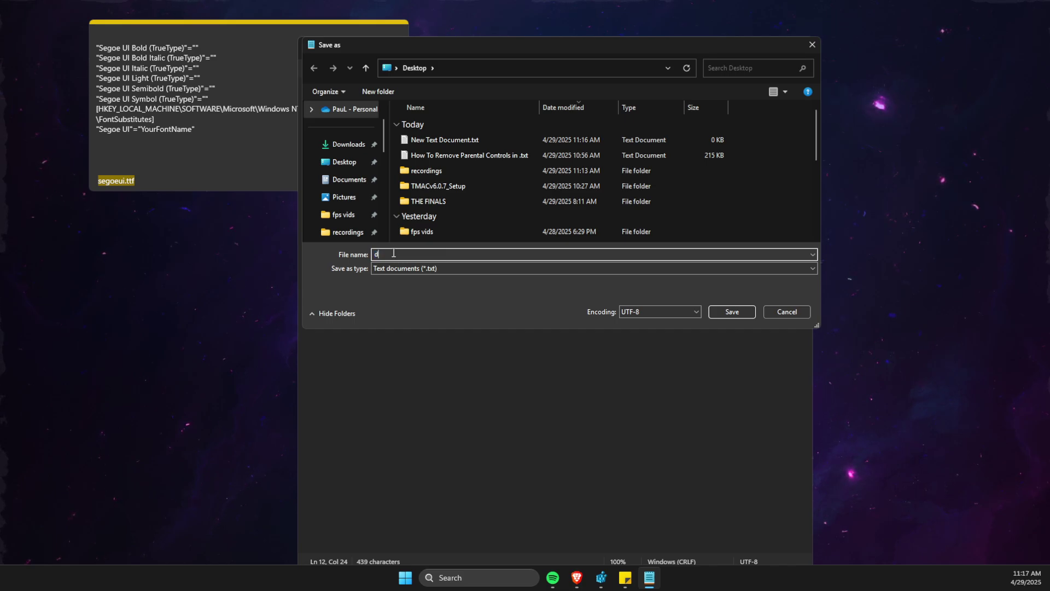
{"action": "type", "text": "efaultfont."}
{"action": "type", "text": "r"}
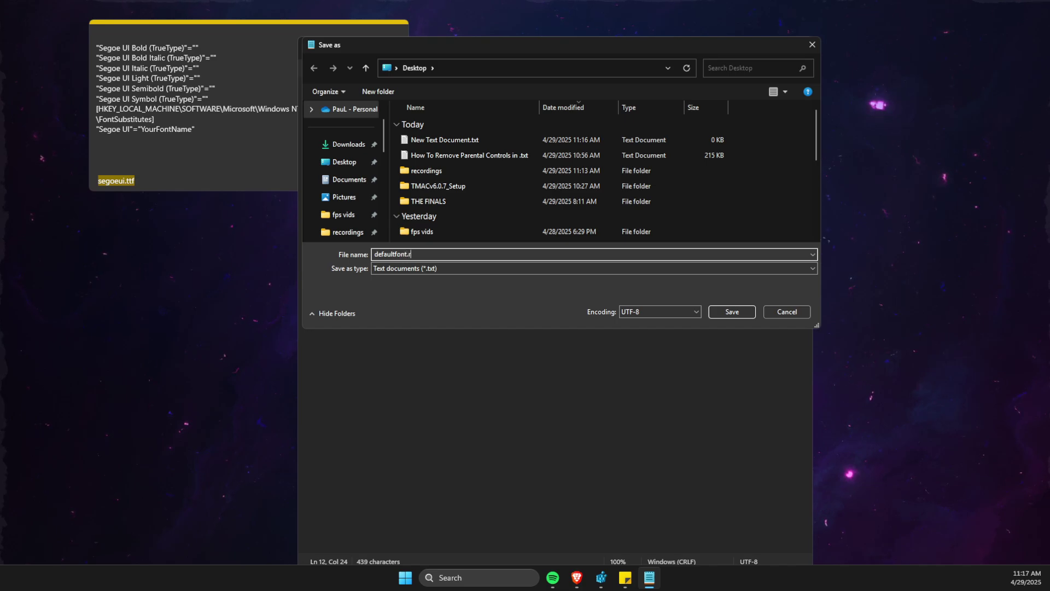
{"action": "type", "text": "eg"}
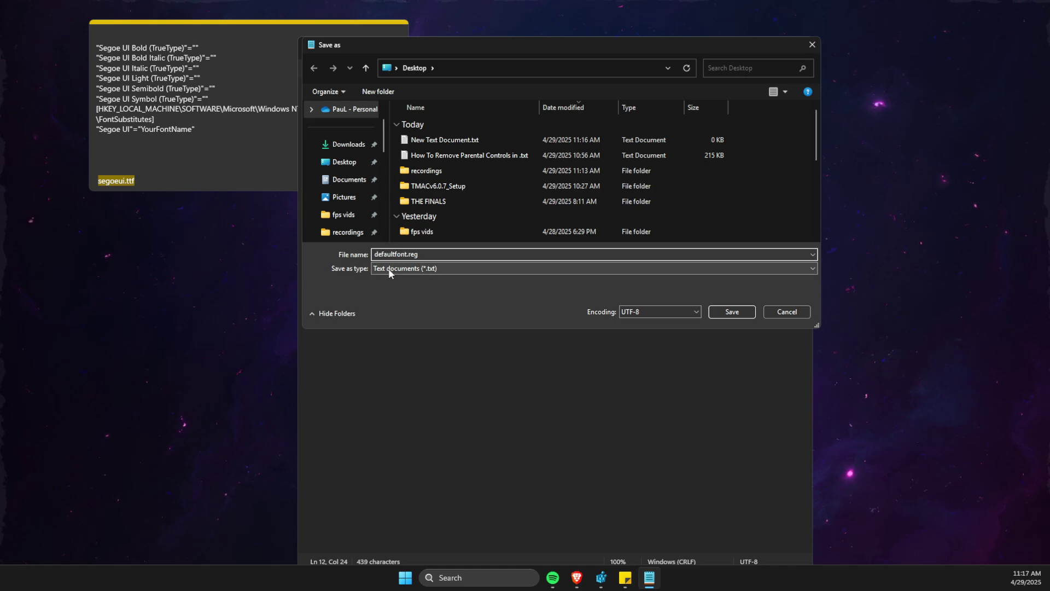
{"action": "left_click", "coordinate": [387, 268]}
{"action": "left_click", "coordinate": [383, 284]}
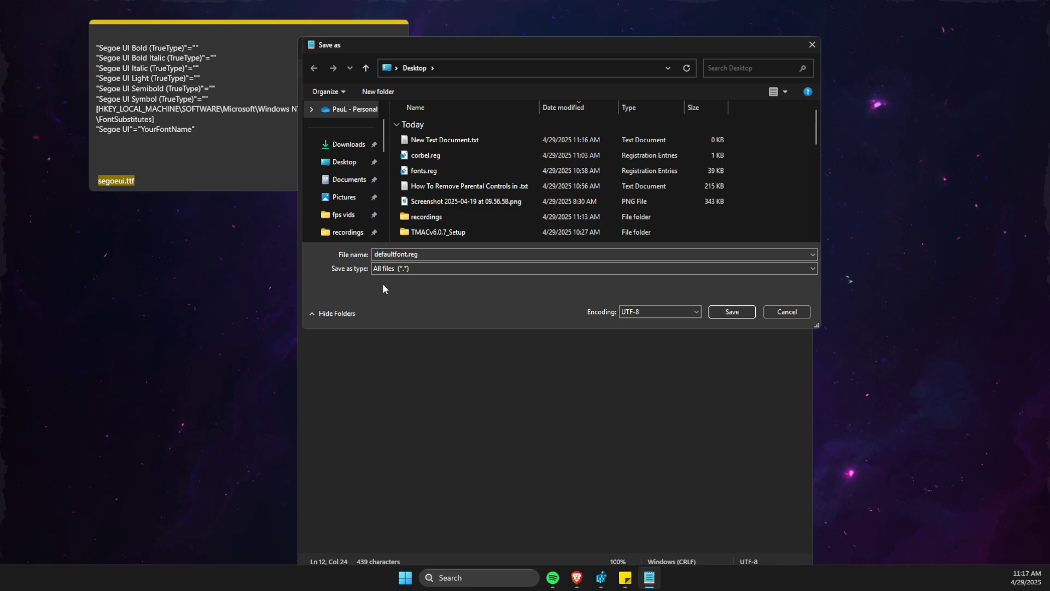
{"action": "left_click", "coordinate": [741, 313]}
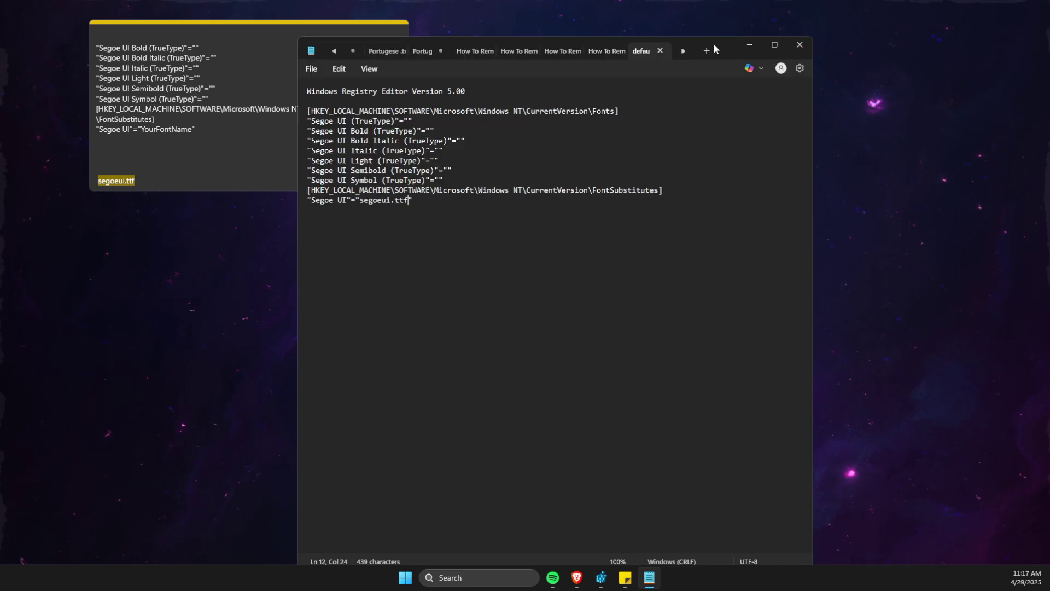
Close the Notepad window and the sticky note
{"action": "left_click", "coordinate": [798, 45]}
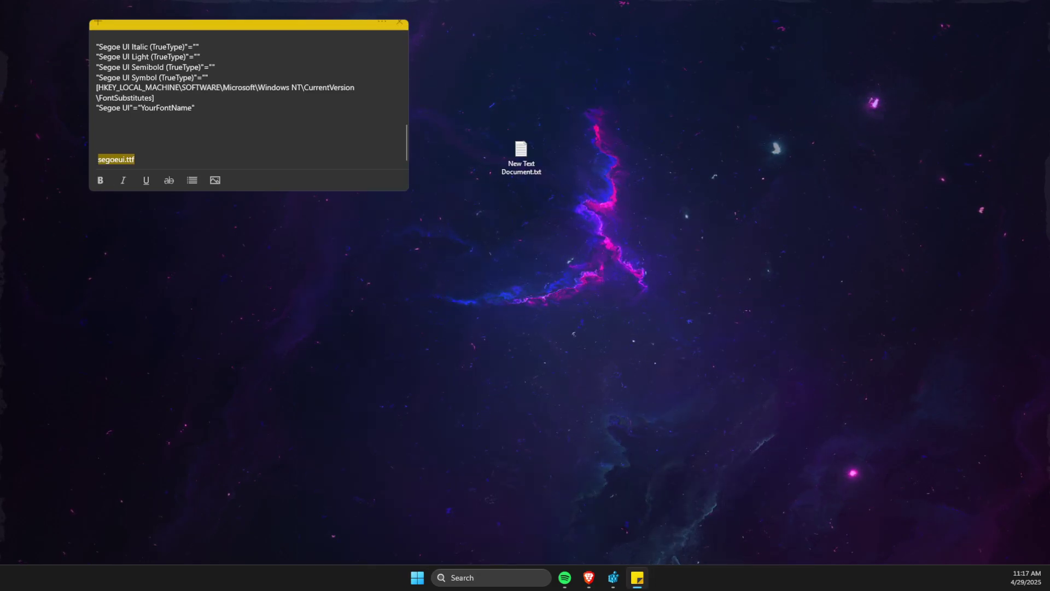
{"action": "scroll", "coordinate": [246, 99], "scroll_direction": "up", "scroll_amount": 1}
{"action": "scroll", "coordinate": [246, 99], "scroll_direction": "down", "scroll_amount": 1}
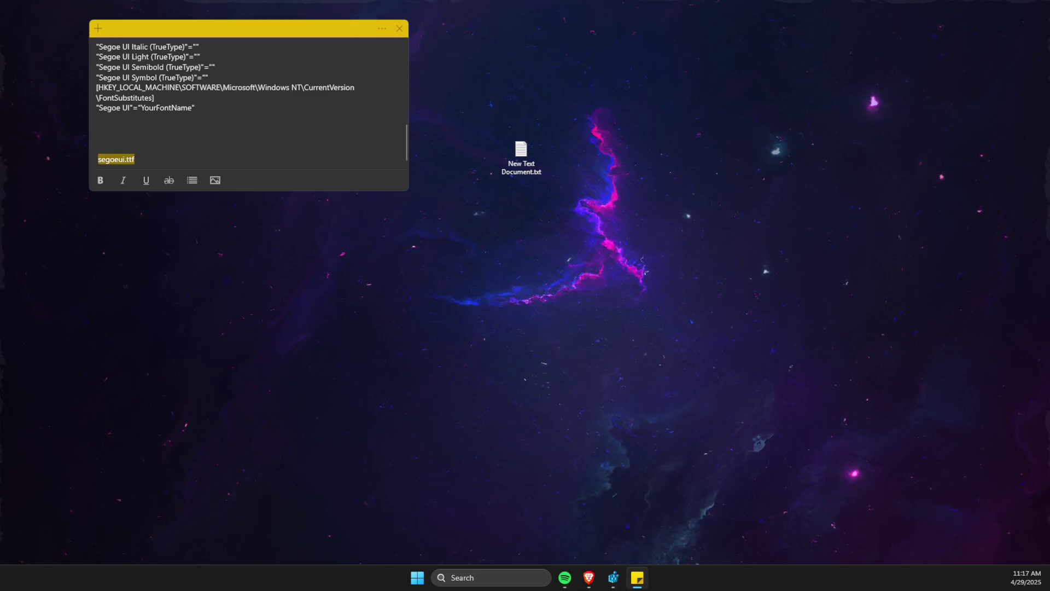
{"action": "left_click", "coordinate": [422, 250]}
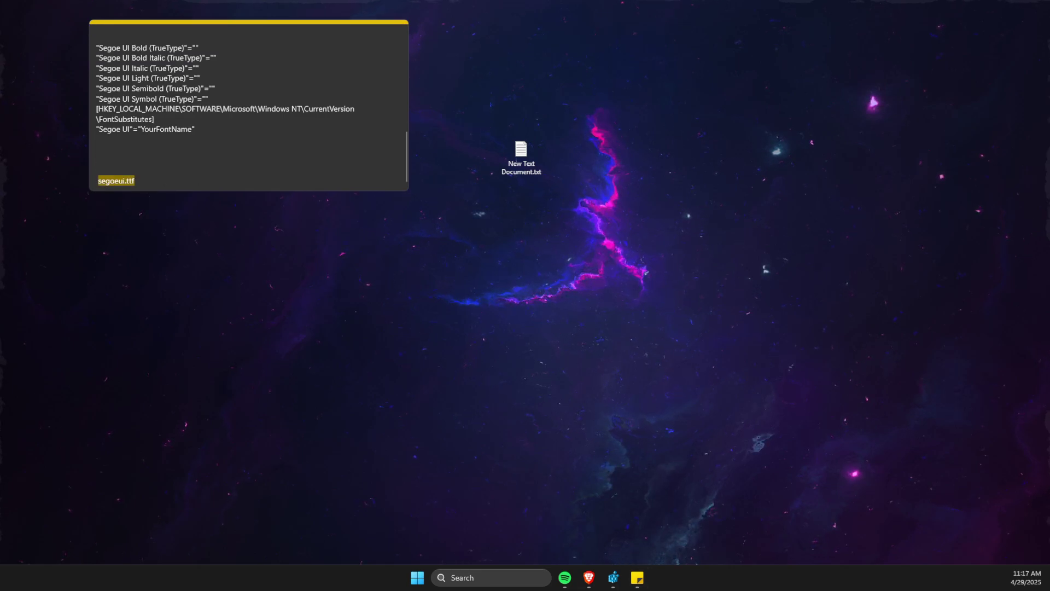
{"action": "left_click", "coordinate": [376, 47]}
{"action": "left_click", "coordinate": [399, 30]}
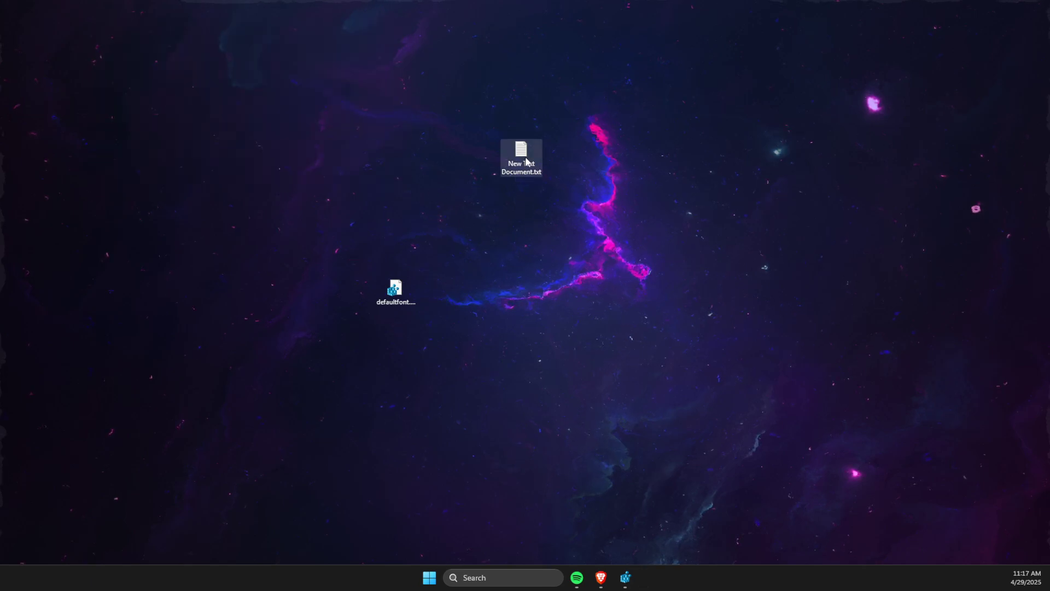
Select defaultfont.reg on the desktop and bring up its Merge option
{"action": "right_click", "coordinate": [527, 162]}
{"action": "key", "text": "Escape"}
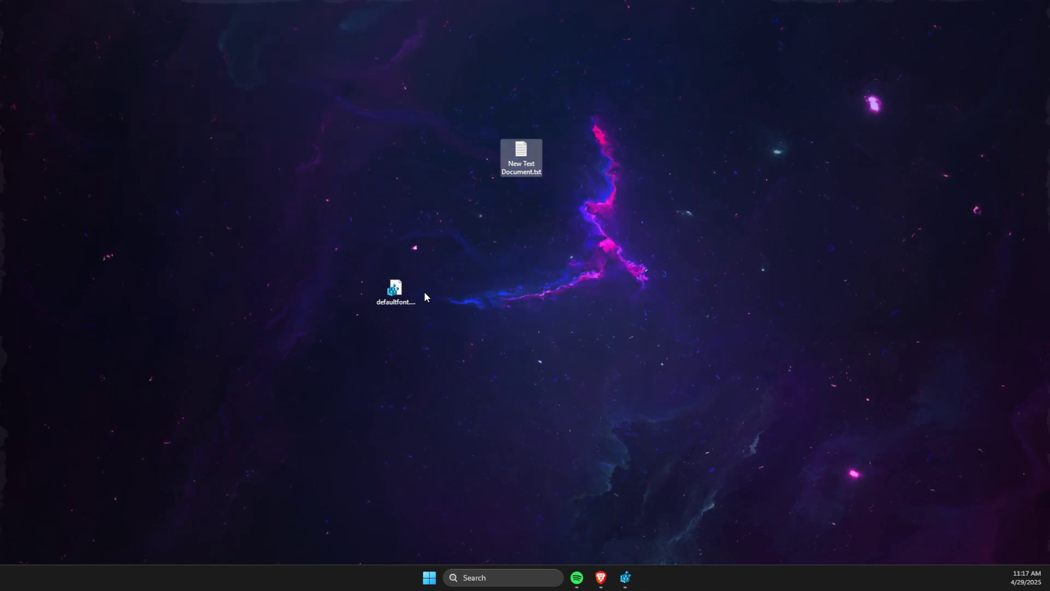
{"action": "left_click", "coordinate": [395, 289]}
{"action": "right_click", "coordinate": [394, 293]}
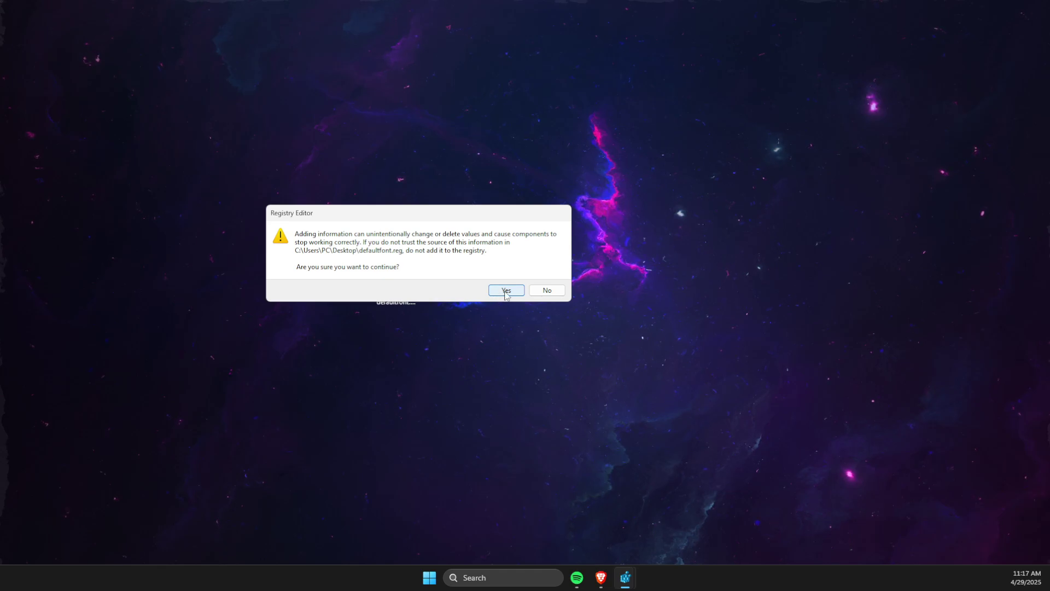
Approve the registry warning with Yes, acknowledge the success message, and deselect defaultfont.reg
{"action": "left_click", "coordinate": [506, 291]}
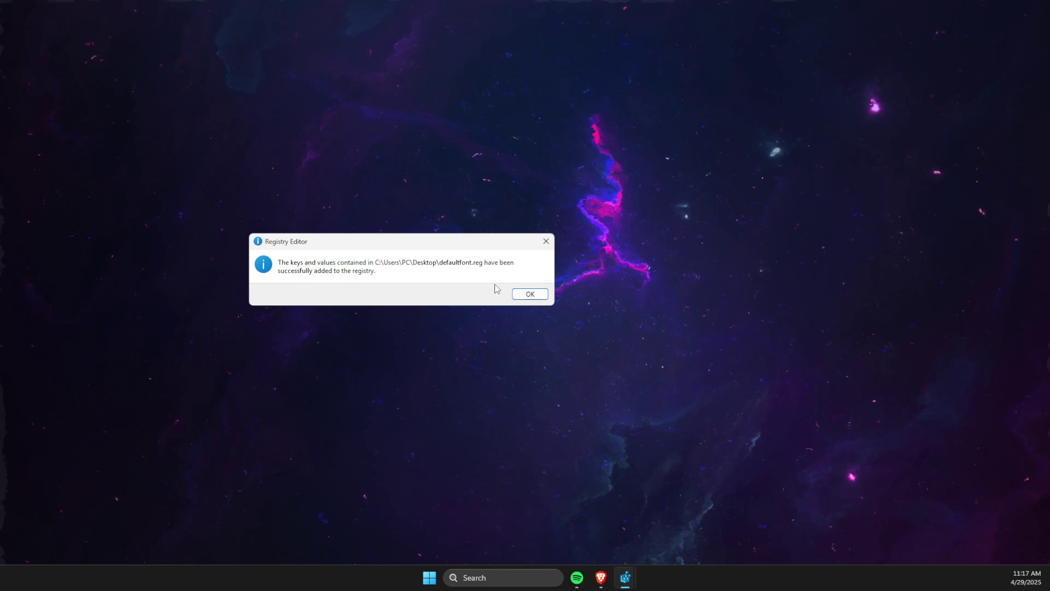
{"action": "left_click", "coordinate": [528, 297]}
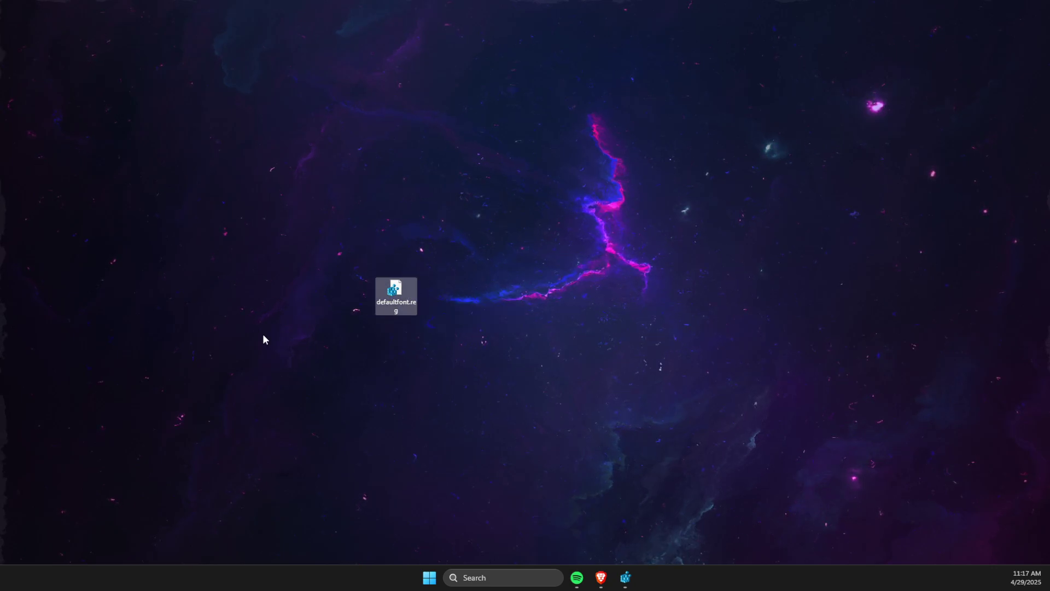
{"action": "left_click", "coordinate": [547, 292]}
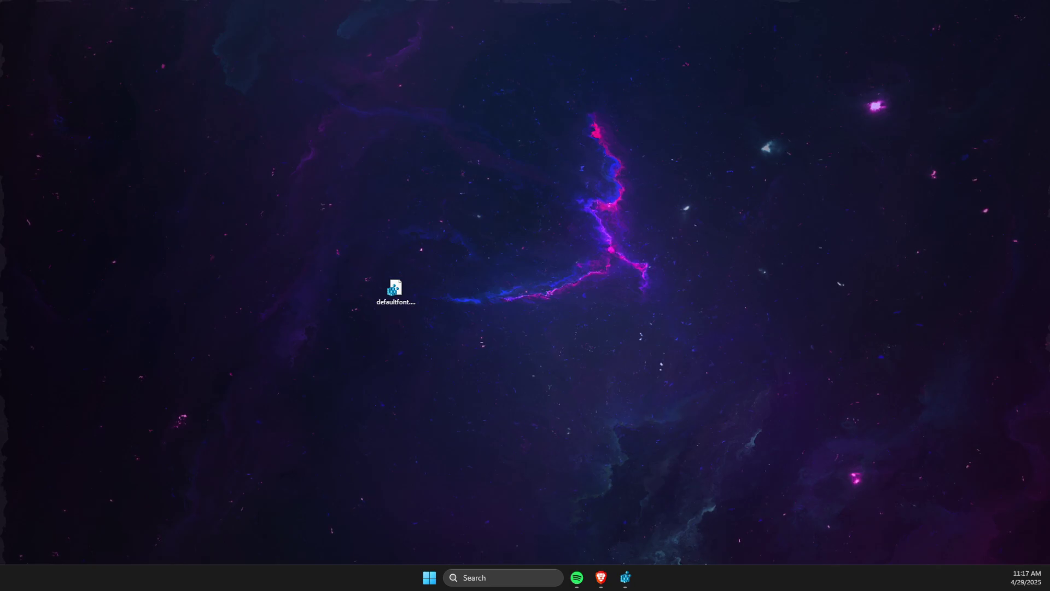